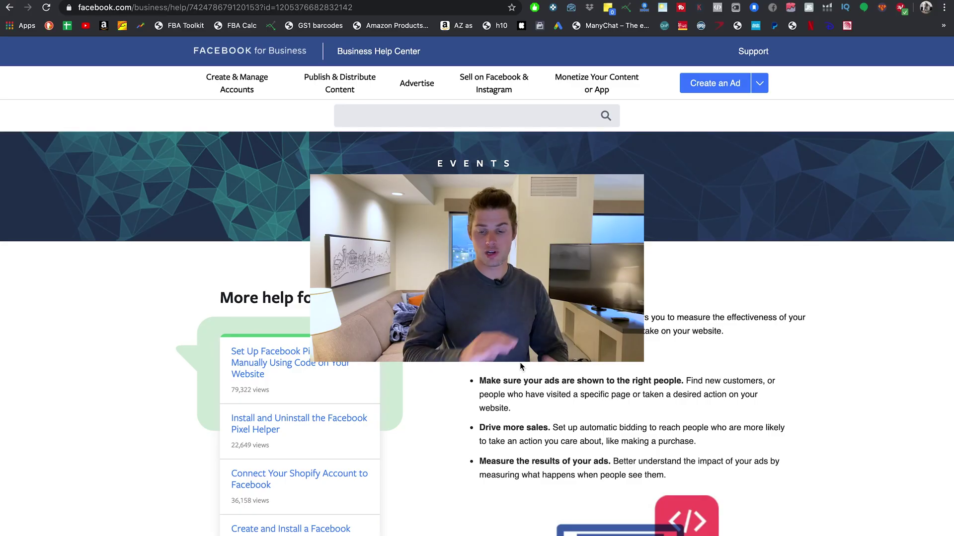
Read the About Facebook Pixel article and highlight its introduction paragraph.
scroll(520, 367, "up", 5, "ctrl")
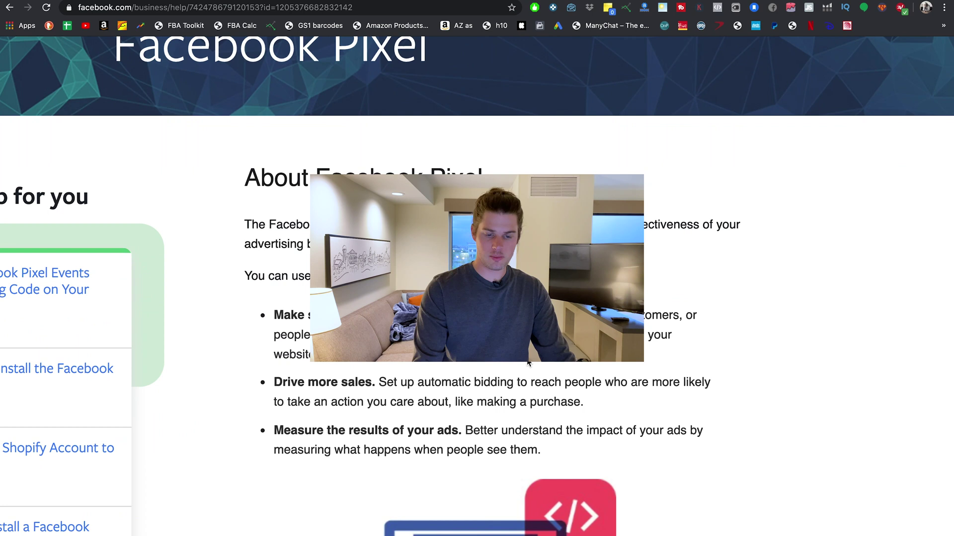
scroll(527, 363, "down", 3, "ctrl")
scroll(69, 124, "up", 3, "ctrl")
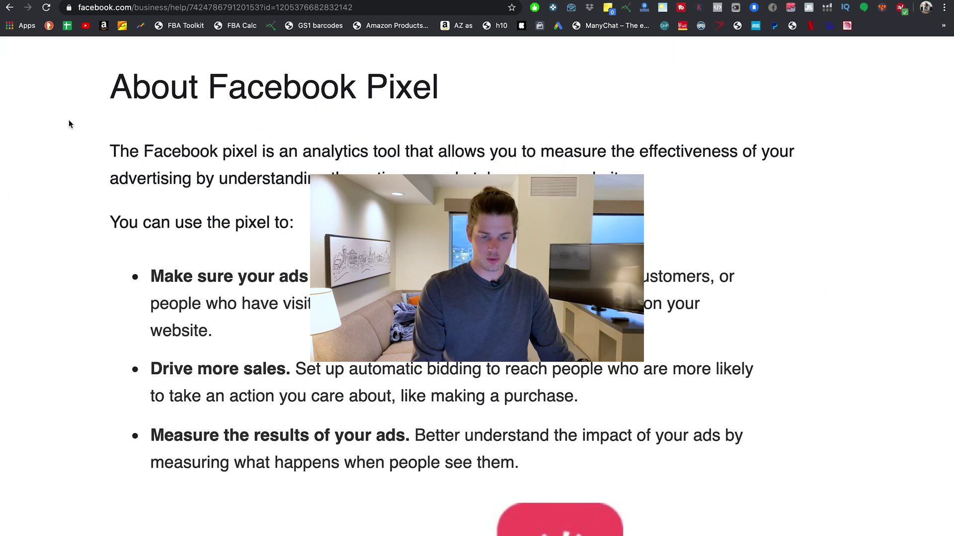
left_click_drag(110, 151, 851, 197)
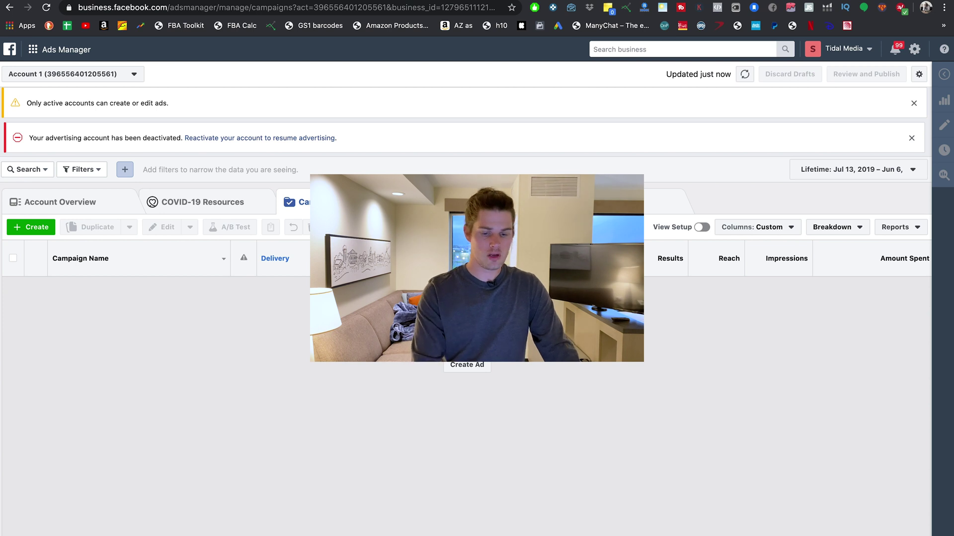
Open Business Settings' Pixels page under Data Sources, then cancel the new pixel setup.
left_click(33, 49)
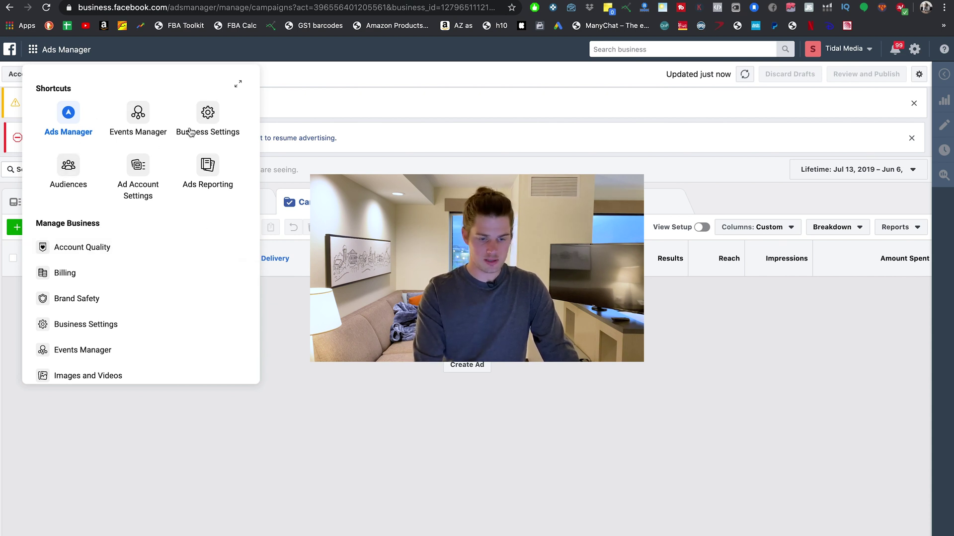
left_click(208, 118)
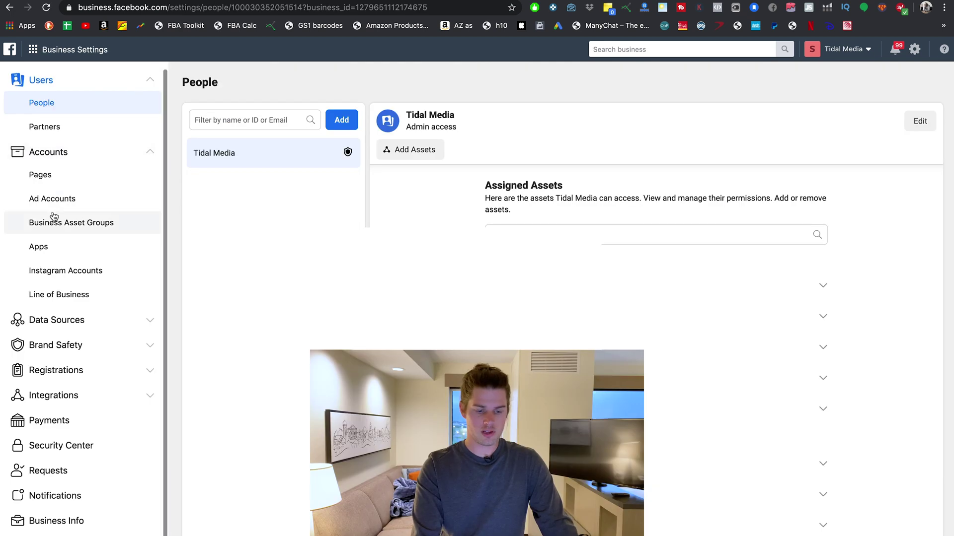
left_click(64, 326)
scroll(63, 327, "down", 2)
left_click(45, 342)
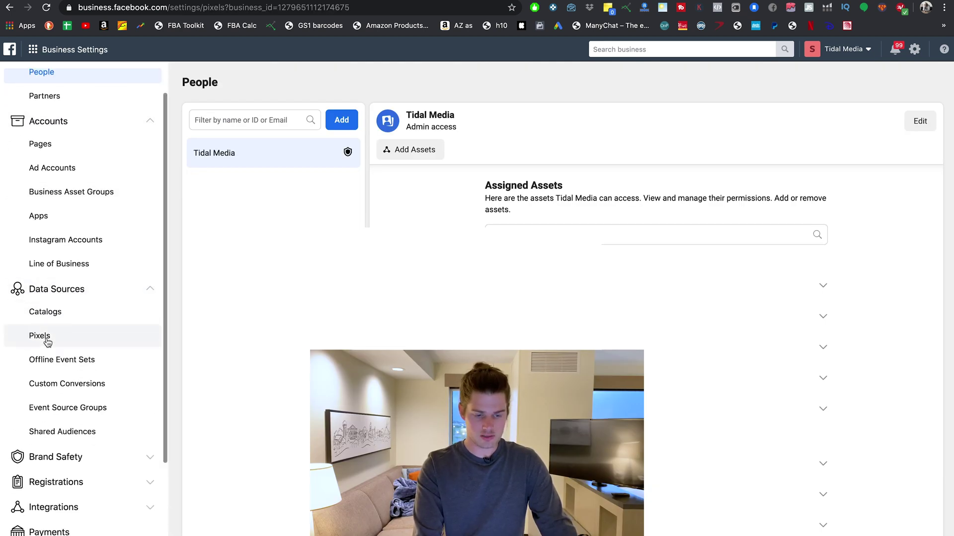
left_click(345, 121)
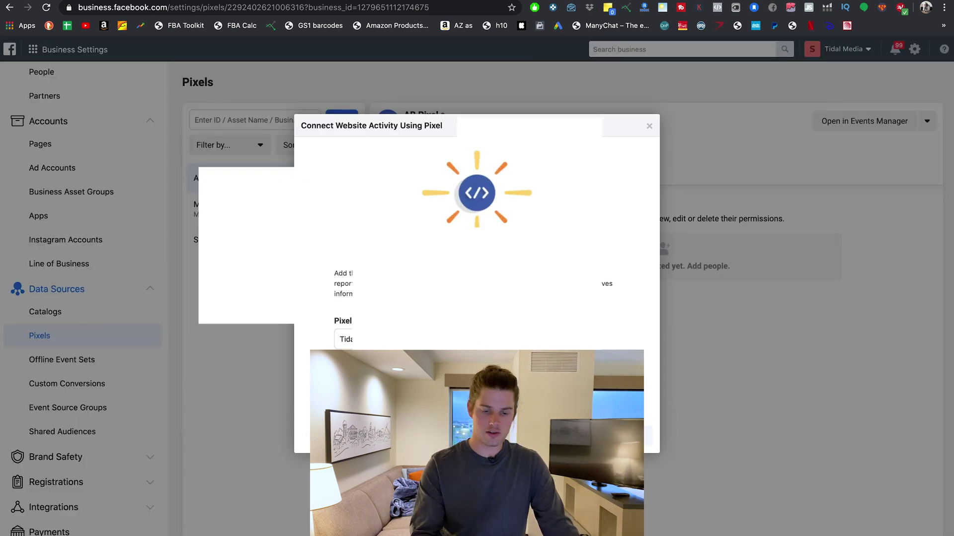
left_click(649, 126)
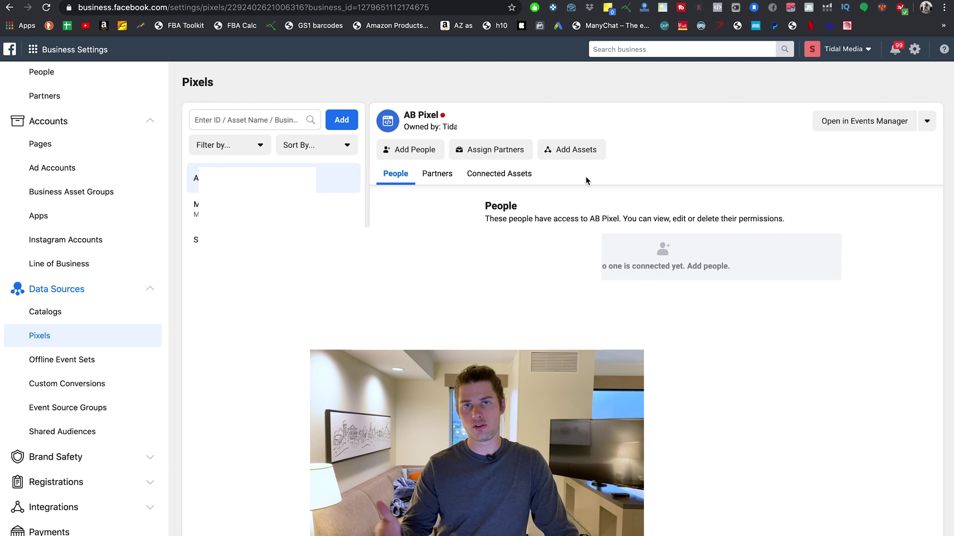
Open AB Pixel's Add Assets chooser, tick Account 1, then close it without adding.
left_click(571, 151)
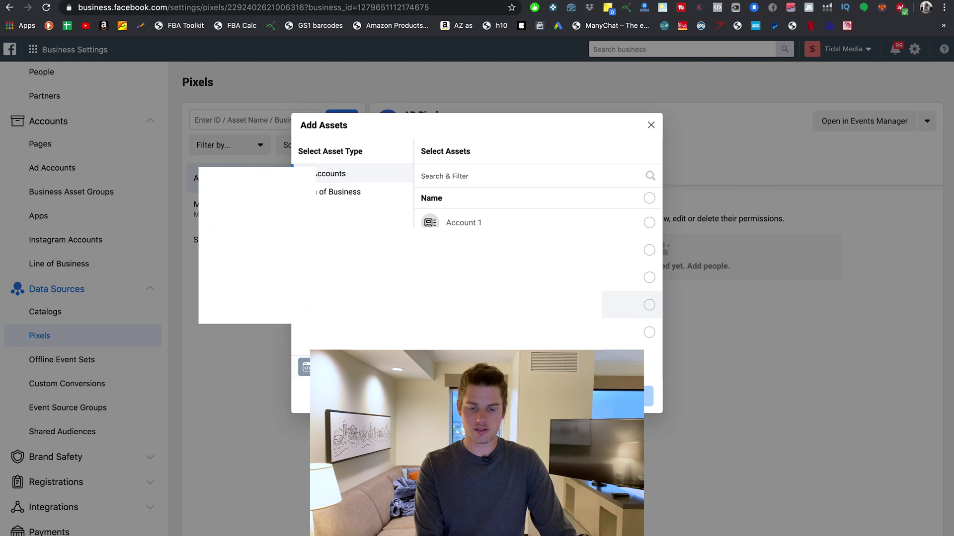
left_click(649, 222)
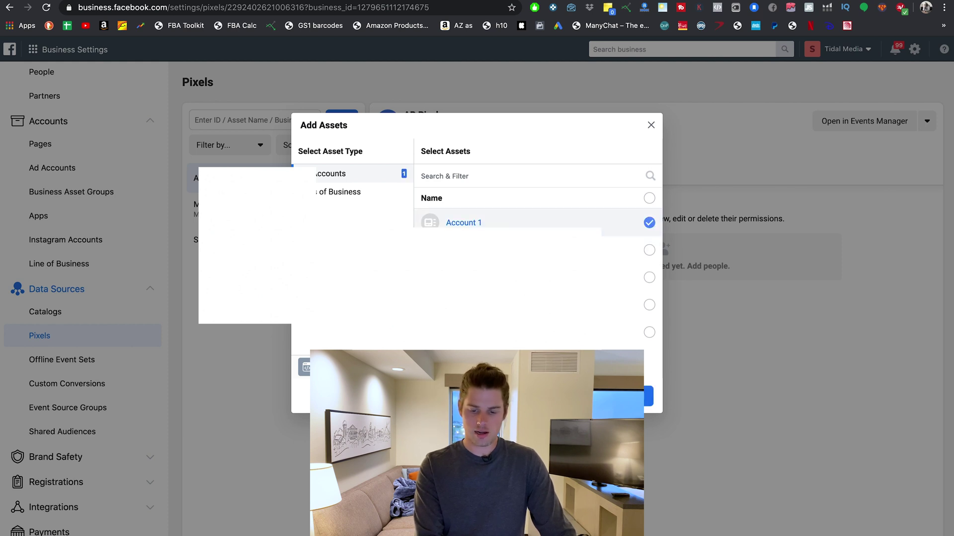
left_click(651, 126)
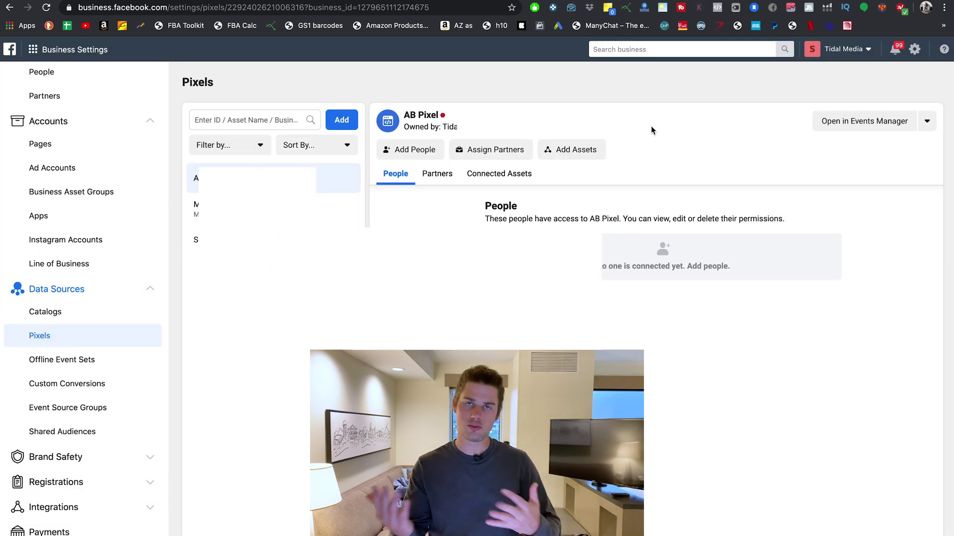
left_click(33, 49)
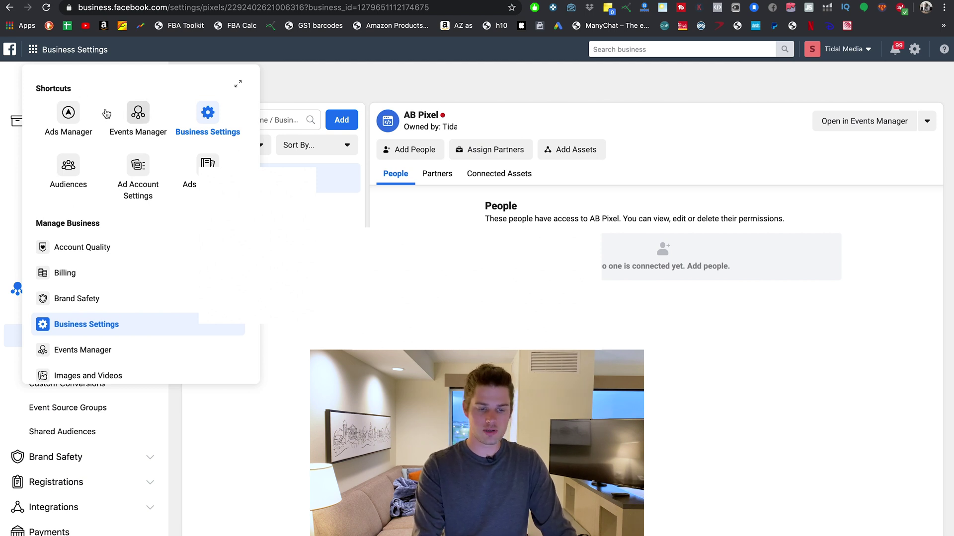
Go to Events Manager, dismiss the account chooser, and open the pixel's Overview details.
scroll(104, 162, "down", 5)
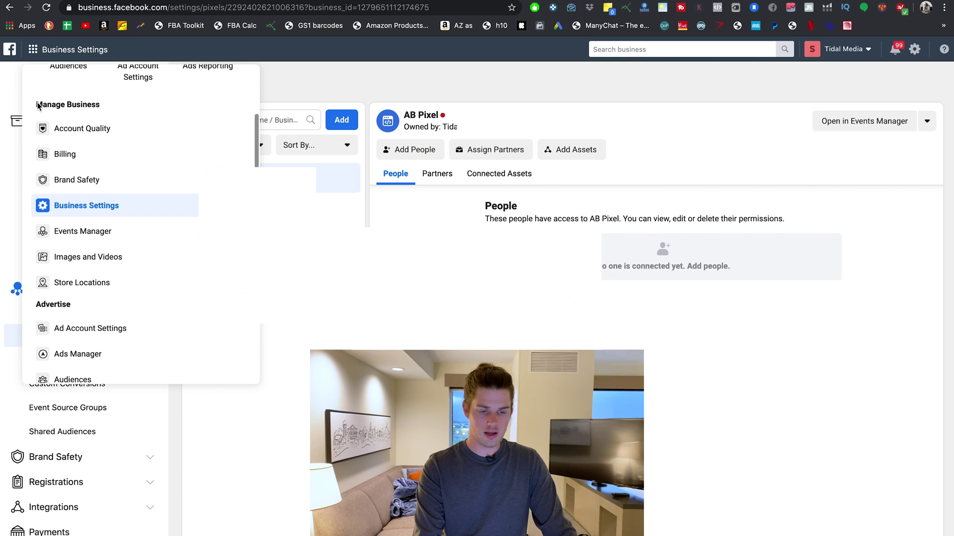
left_click(92, 241)
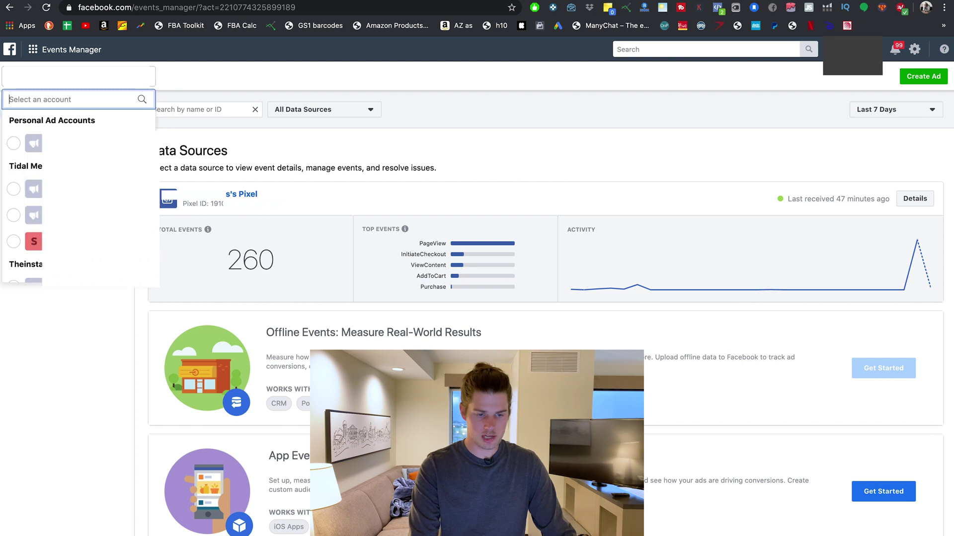
left_click(252, 69)
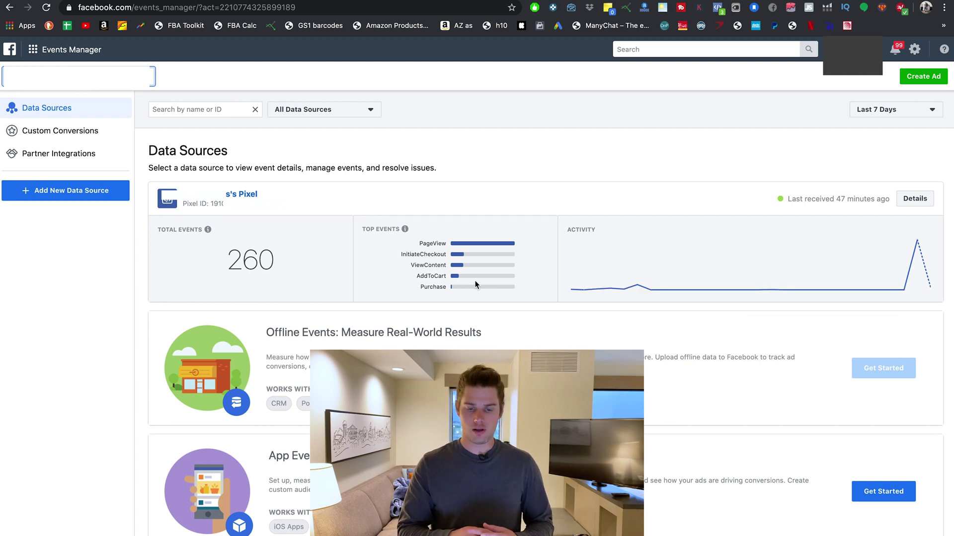
left_click_drag(426, 248, 430, 271)
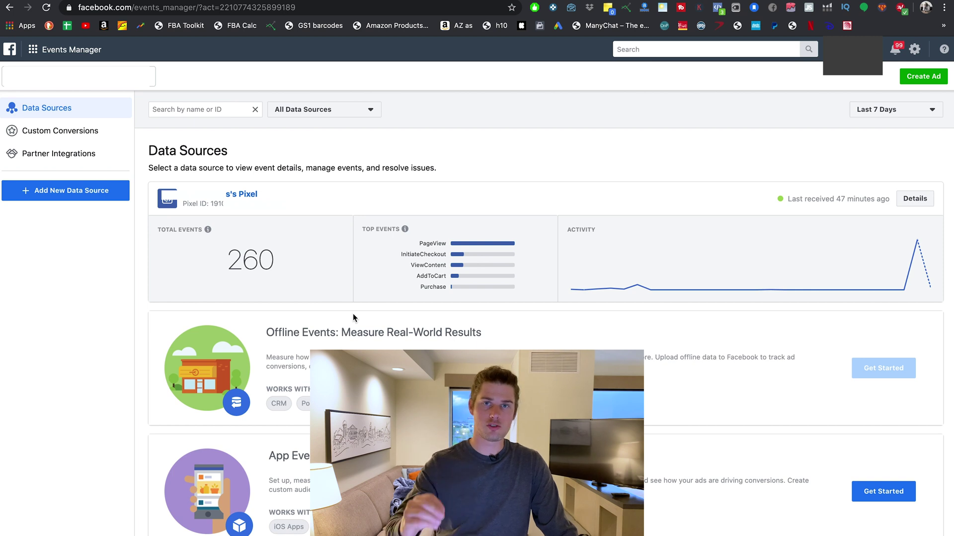
left_click(914, 200)
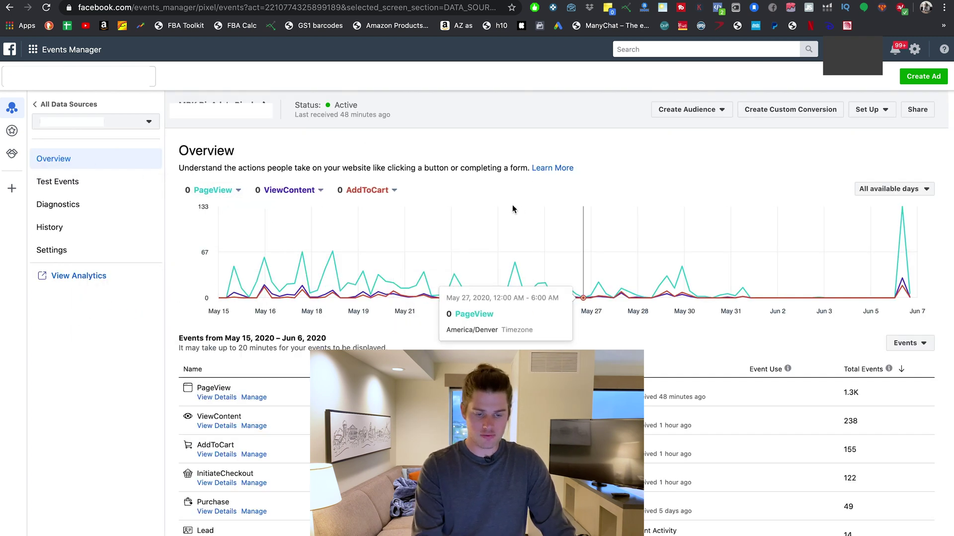
Open the pixel's data in Facebook Analytics from the Overview's View Analytics link.
scroll(514, 208, "down", 1)
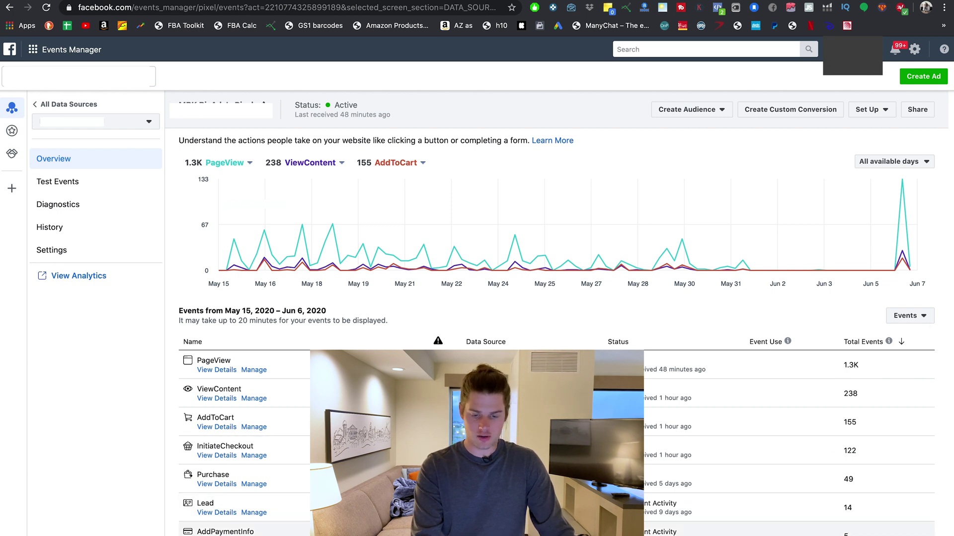
mouse_move(250, 236)
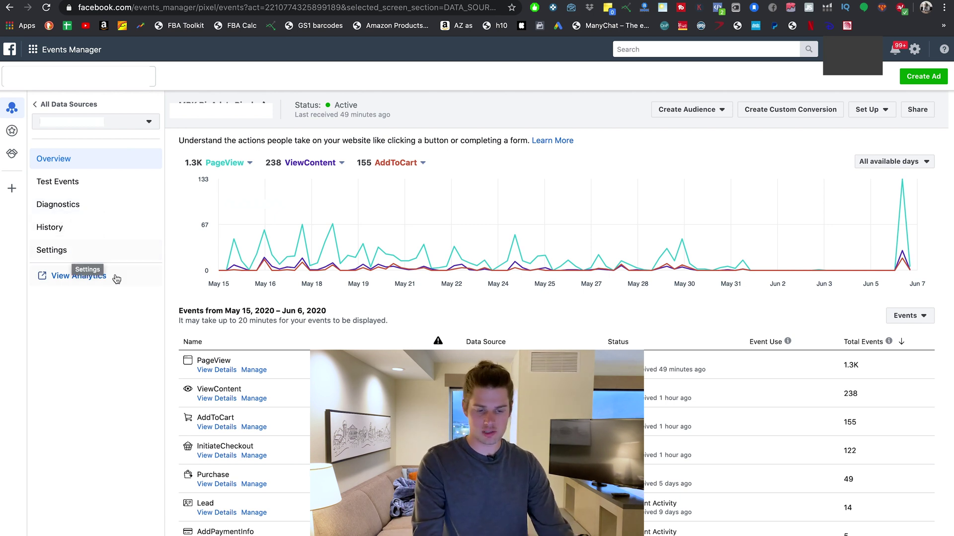
left_click(90, 278)
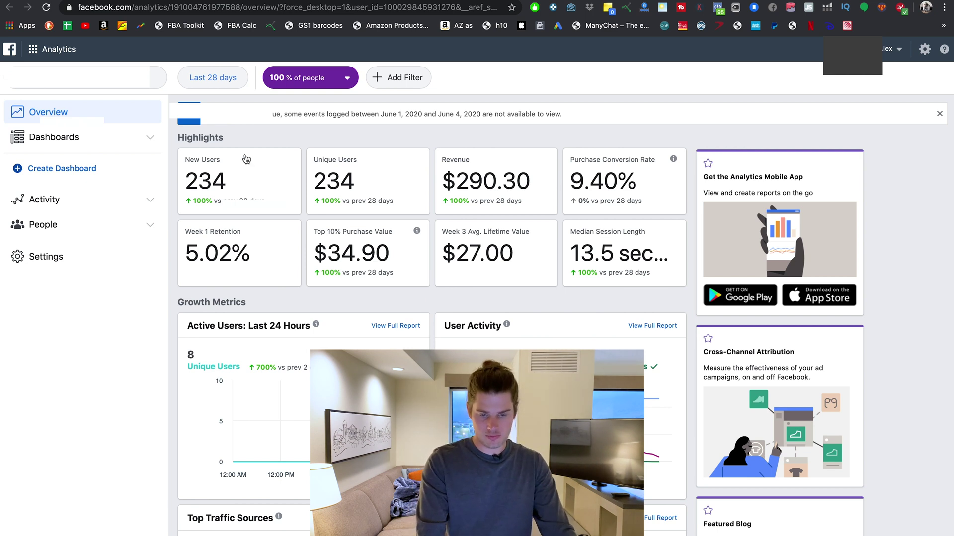
scroll(337, 194, "down", 10)
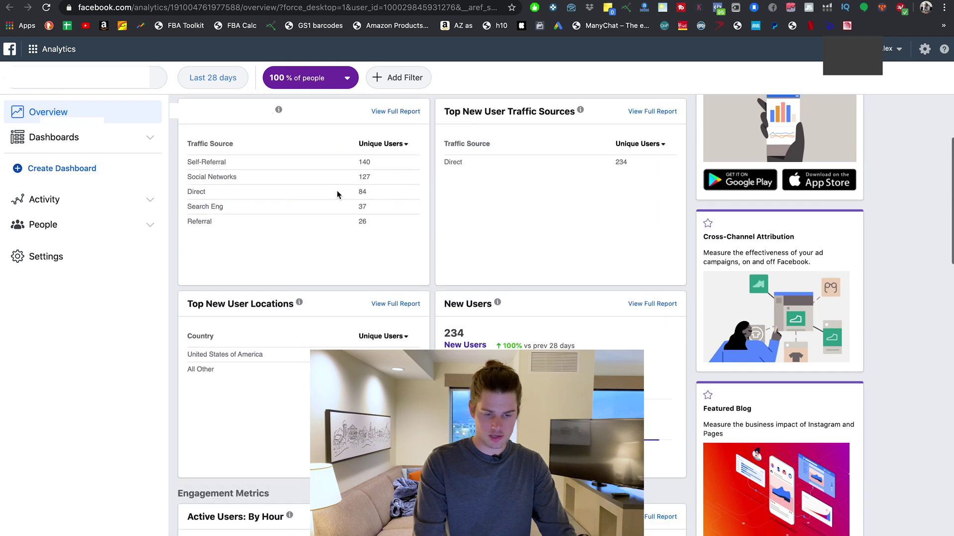
scroll(338, 193, "down", 5)
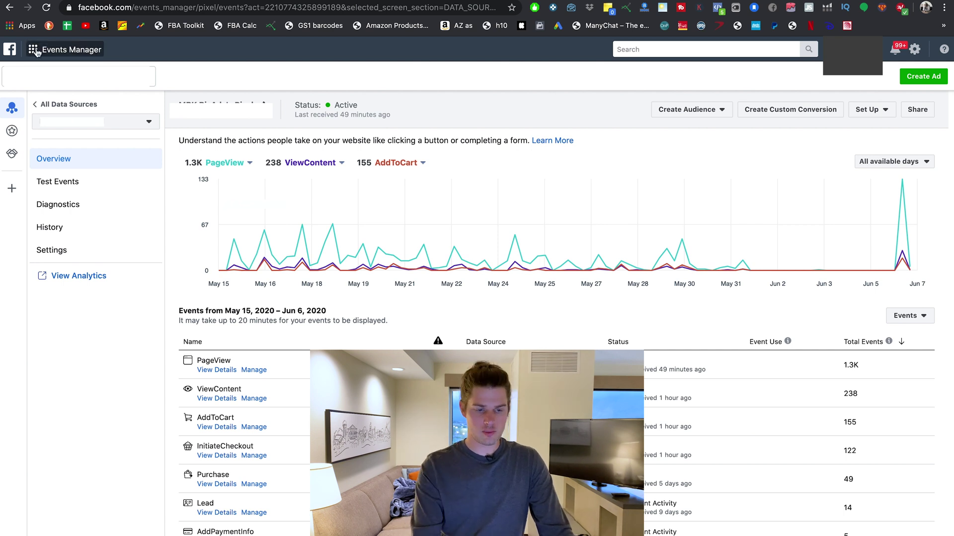
Bring up the Facebook business tools menu from the Events Manager header.
left_click(57, 50)
Switch to Ads Manager and start a new Conversions campaign, scrolling to the ad set's pixel box.
left_click(73, 115)
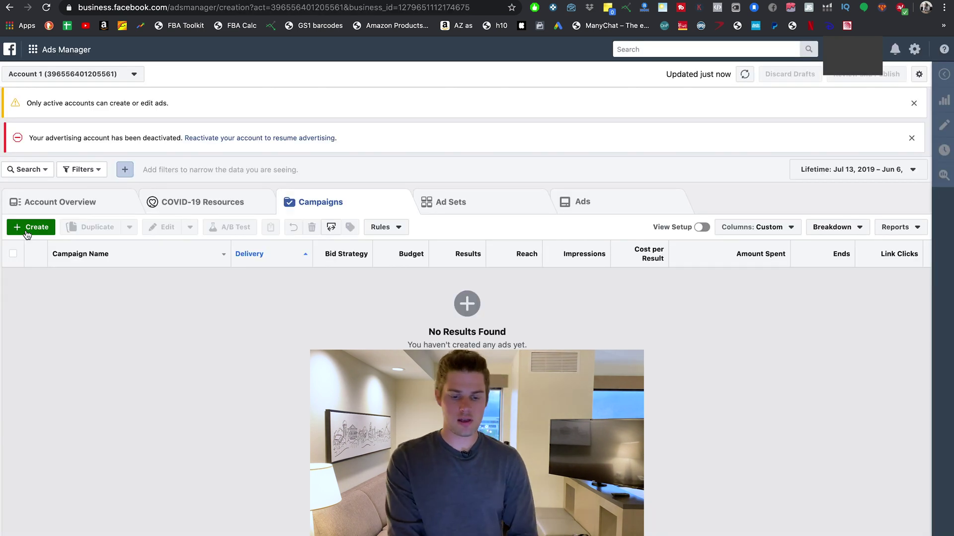
left_click(28, 232)
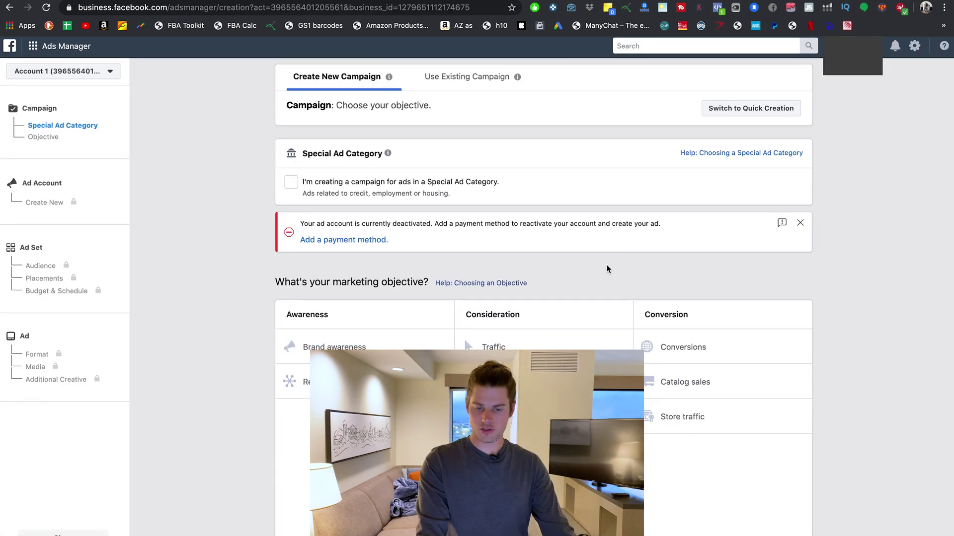
left_click(695, 349)
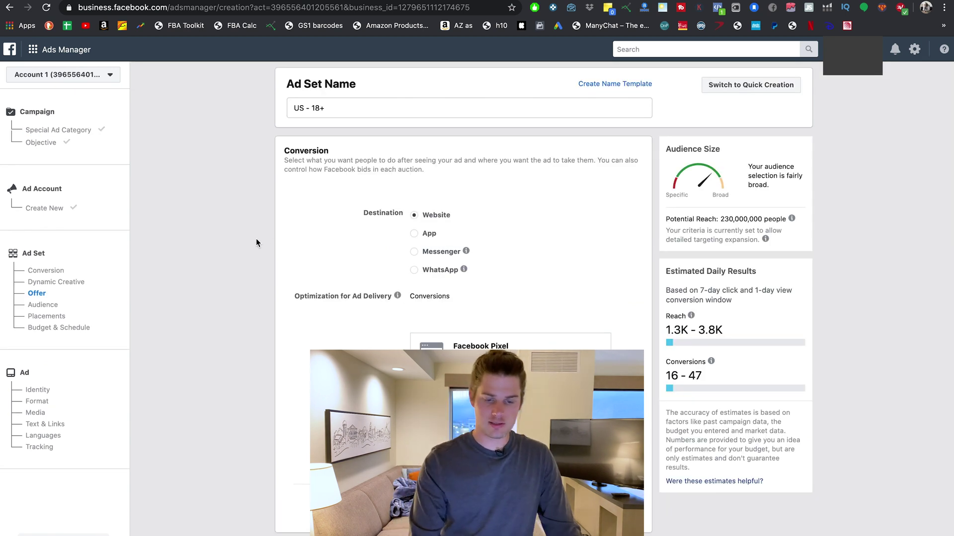
scroll(255, 239, "down", 2)
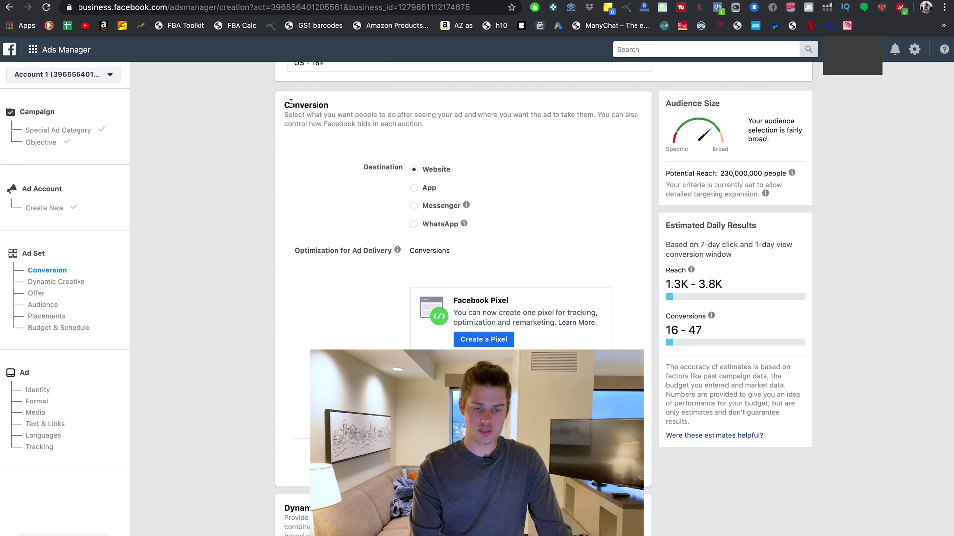
scroll(355, 169, "down", 5)
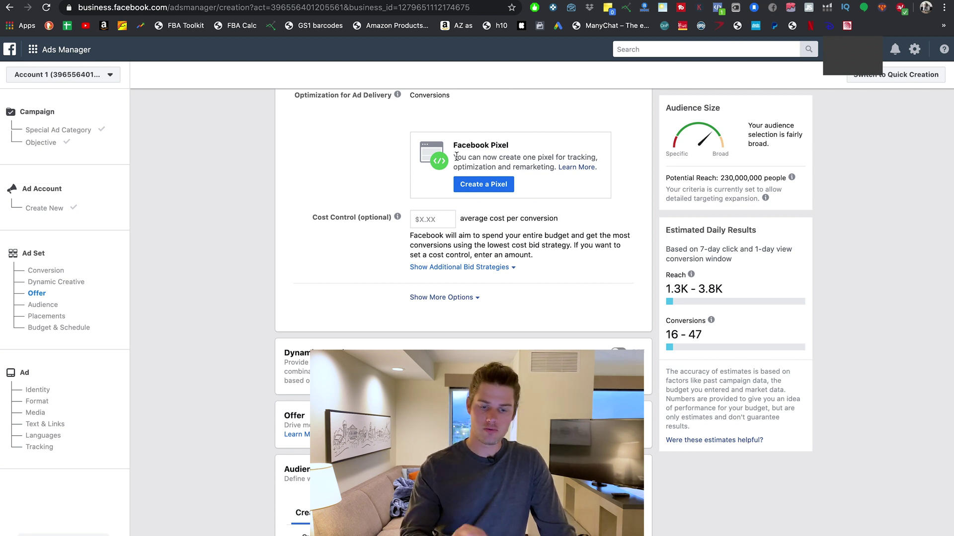
Create a pixel with the default name Account 1's Pixel and choose to set it up now.
left_click(482, 185)
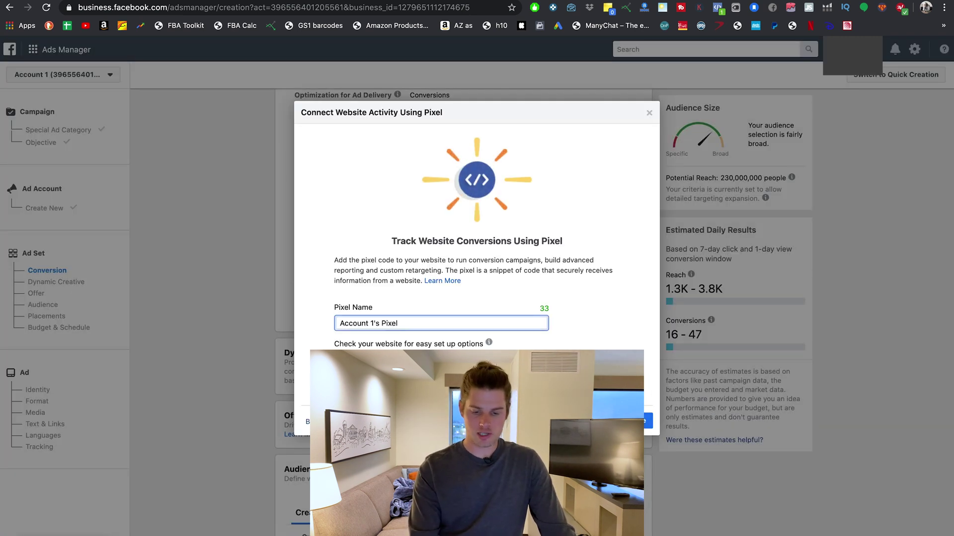
left_click(434, 346)
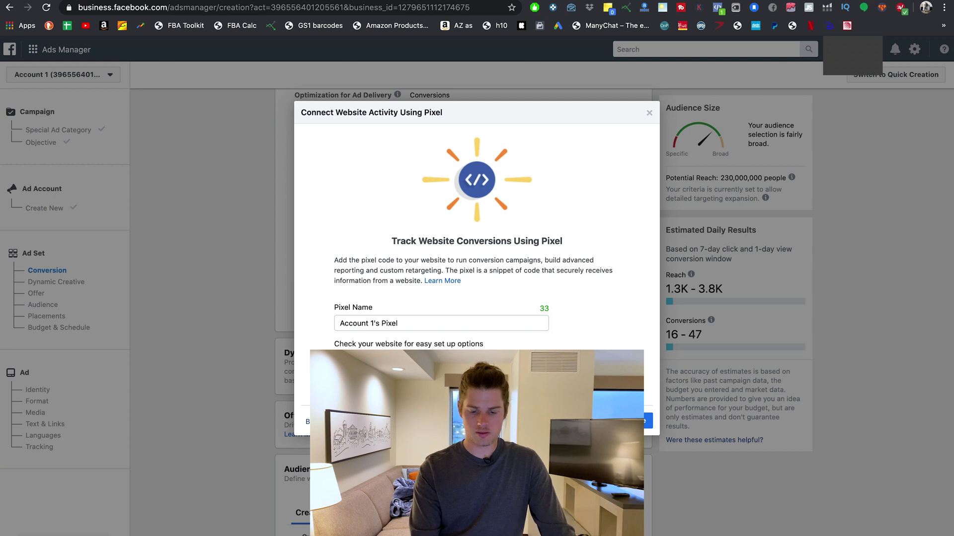
left_click(648, 420)
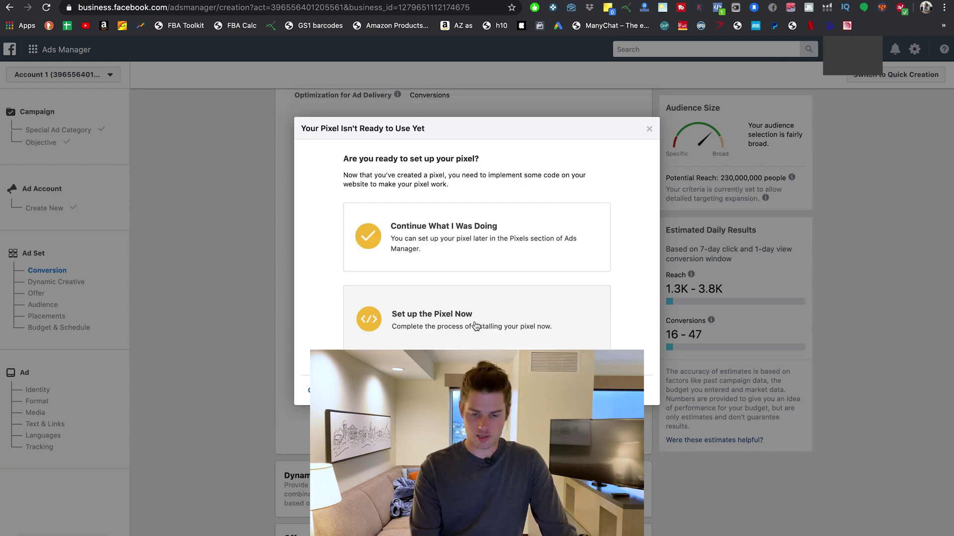
left_click(467, 325)
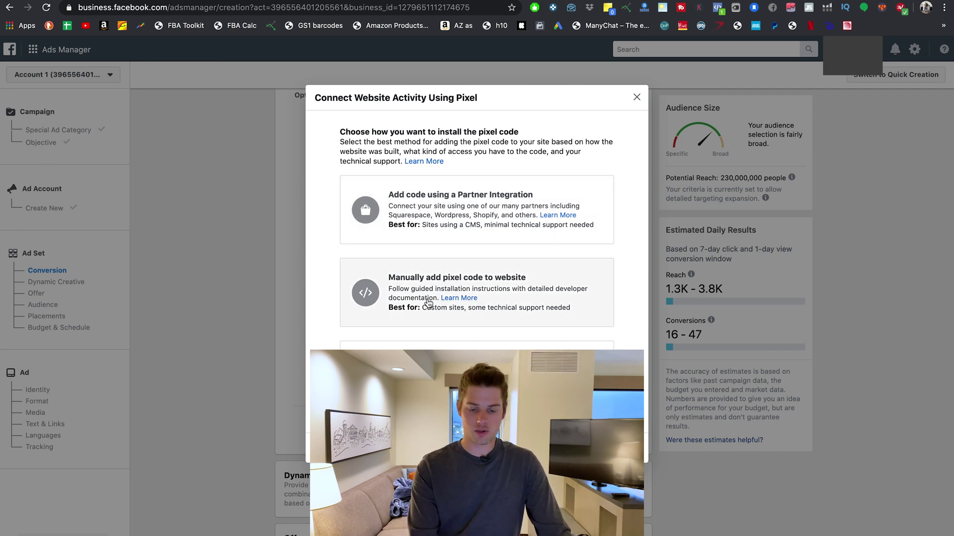
Preview the manual pixel base code, then return to the install method choices.
left_click(497, 294)
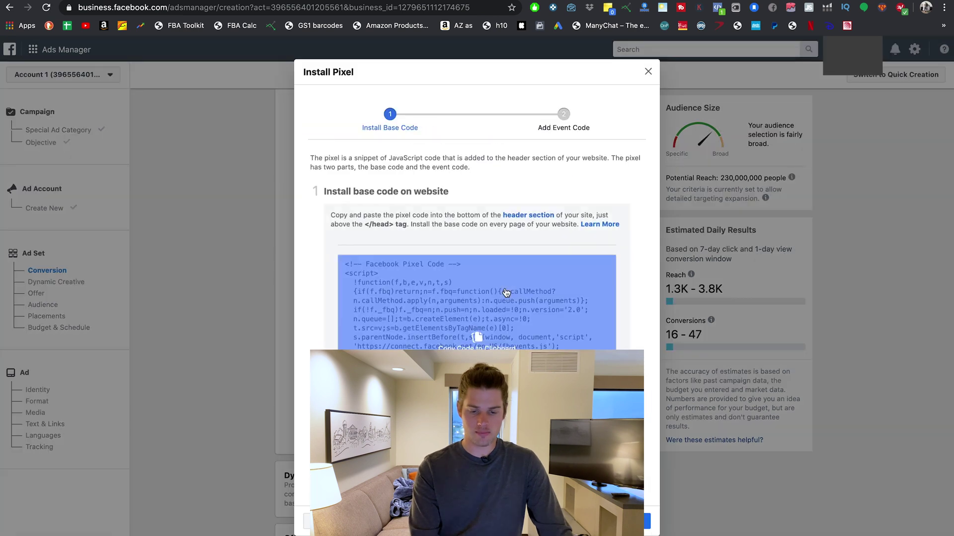
scroll(428, 216, "down", 1)
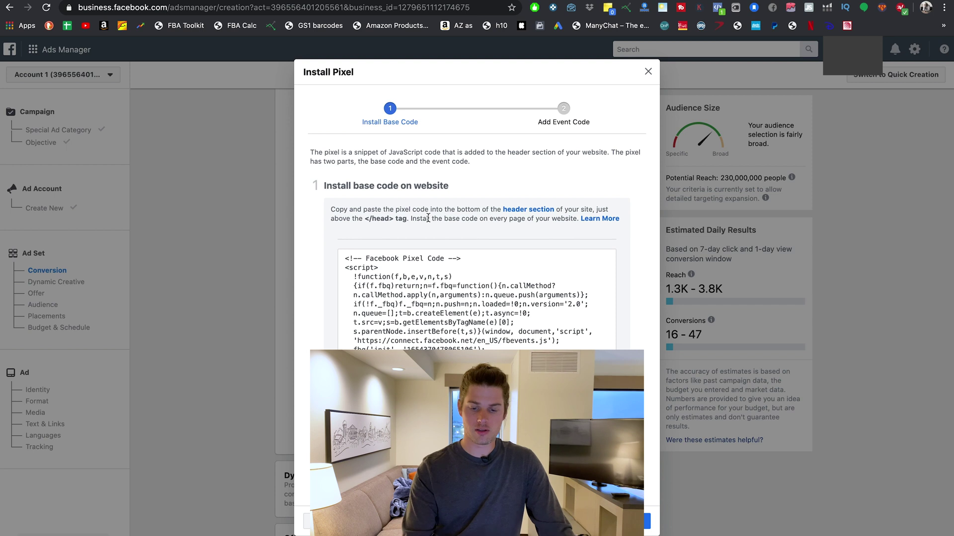
scroll(403, 189, "down", 3)
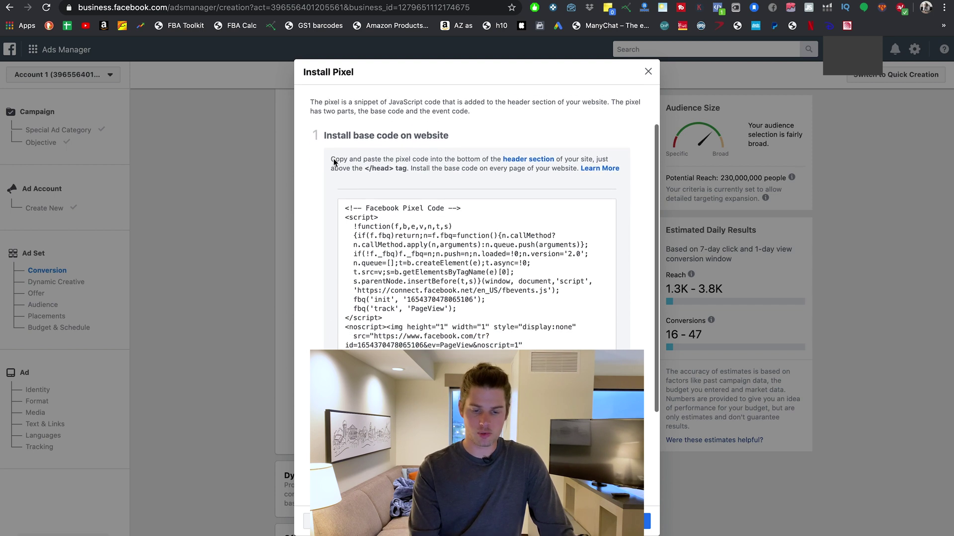
scroll(325, 144, "down", 3)
scroll(325, 144, "down", 2)
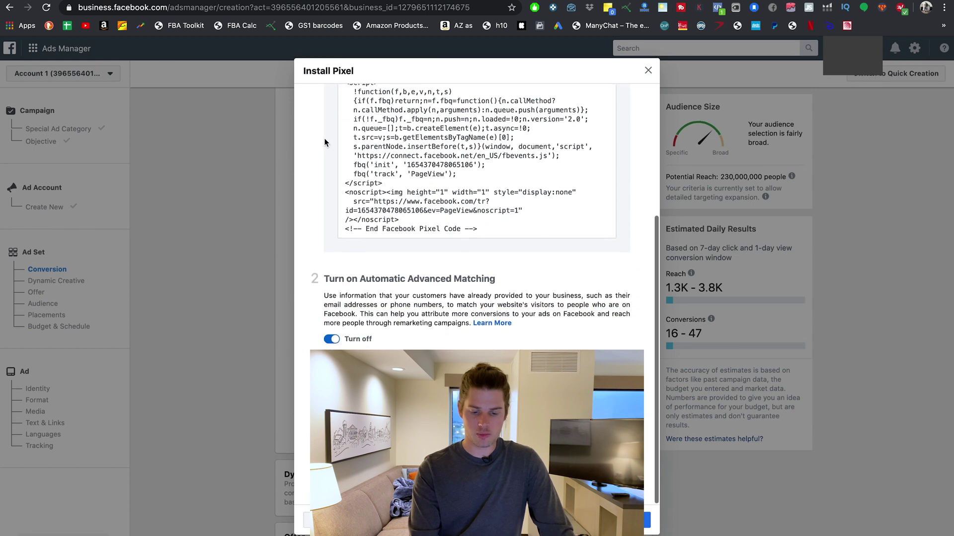
scroll(325, 145, "up", 5)
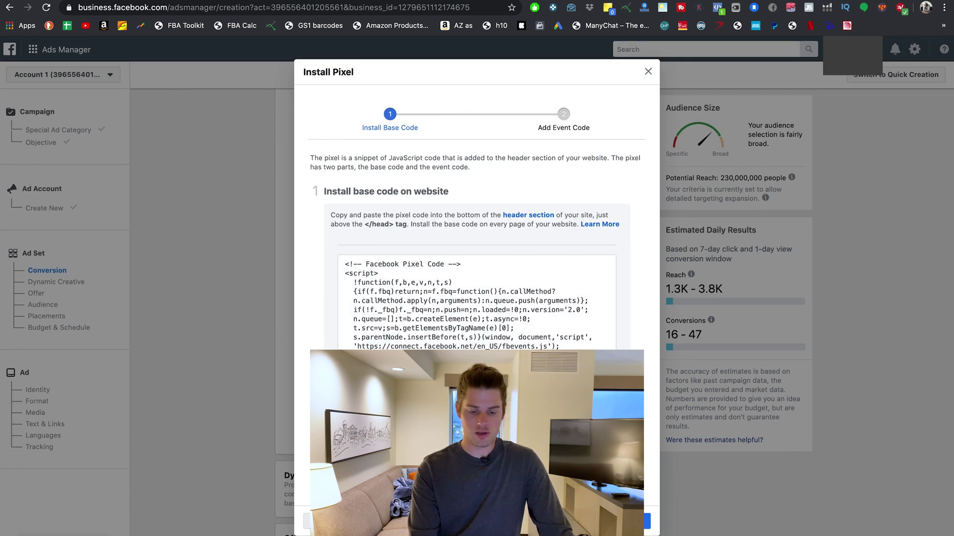
left_click(306, 522)
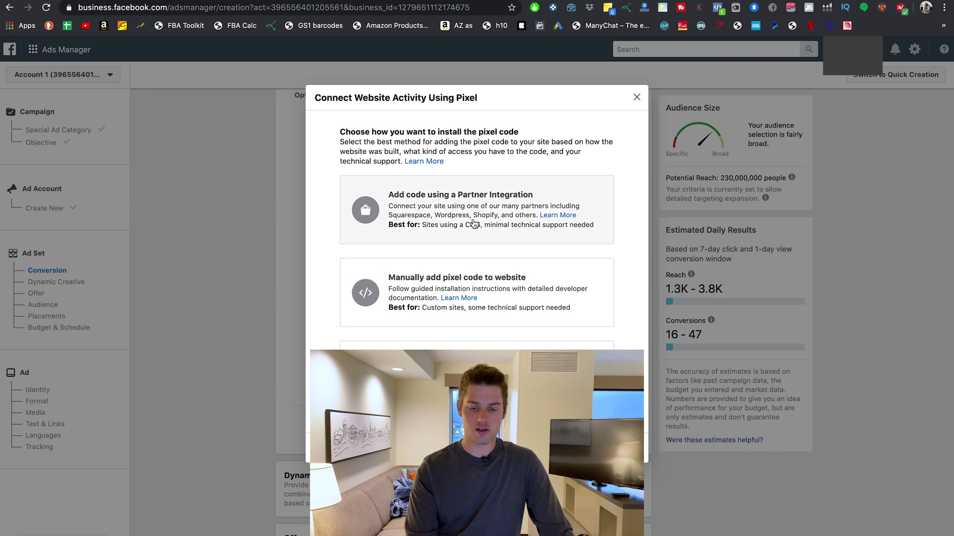
Choose partner integration and select Shopify from the partner list.
left_click(437, 208)
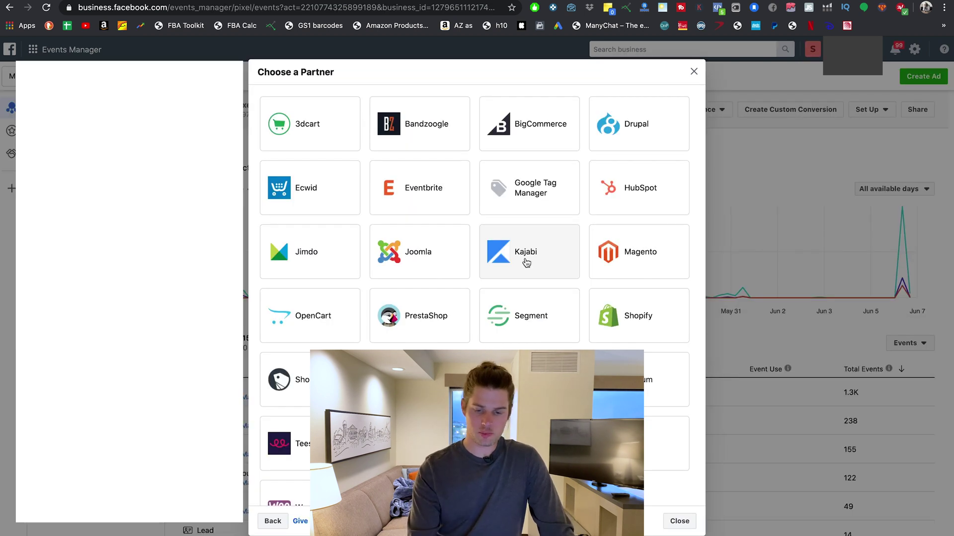
scroll(526, 263, "down", 2)
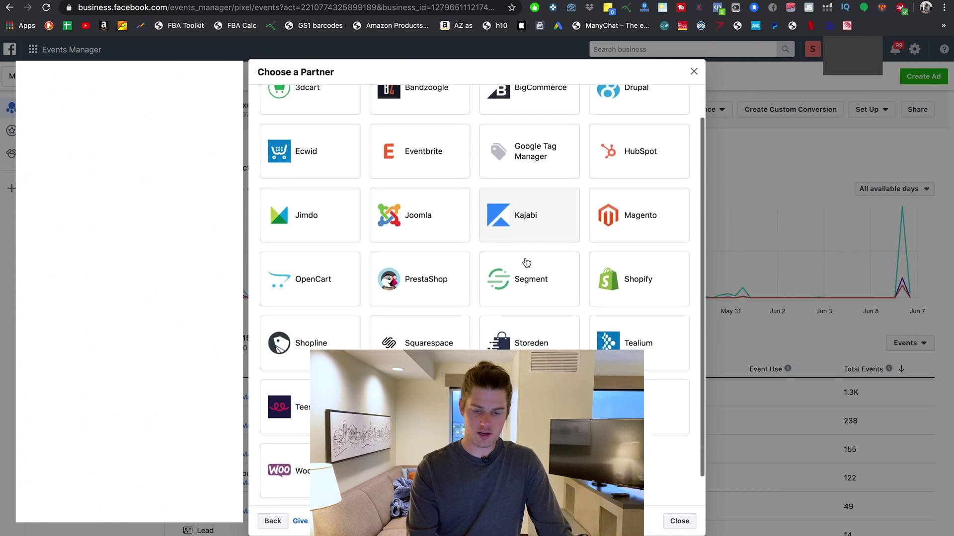
scroll(584, 181, "up", 2)
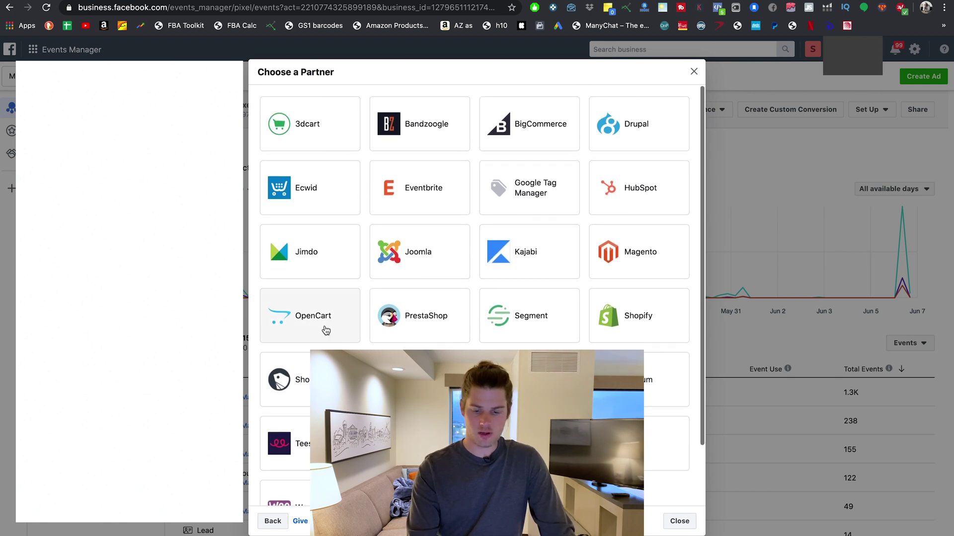
scroll(324, 330, "down", 2)
scroll(375, 333, "up", 2)
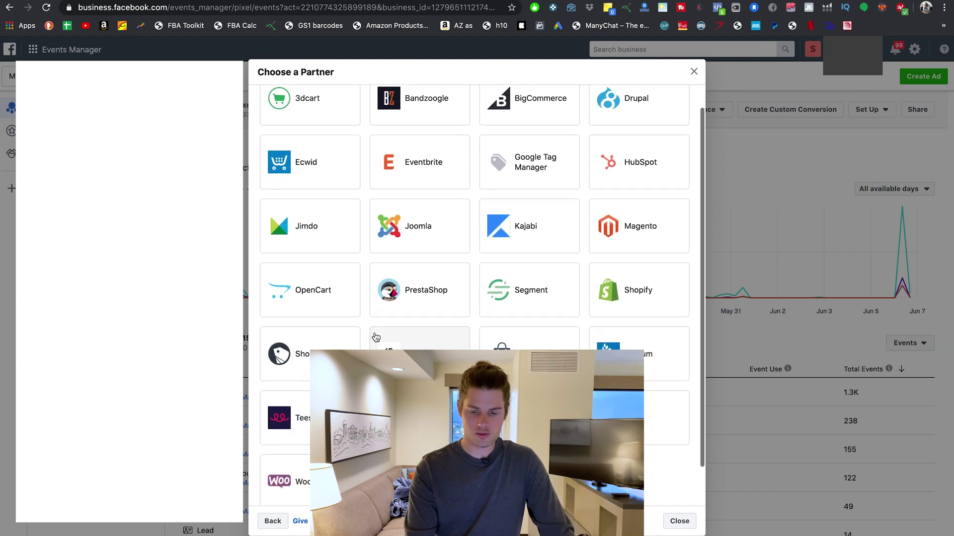
left_click(652, 329)
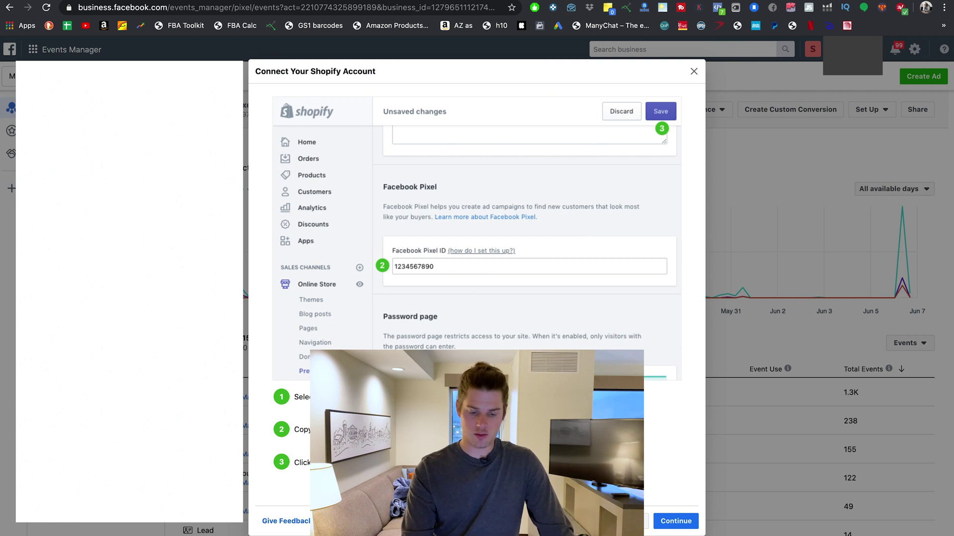
Finish the Connect Your Shopify Account instructions to return to the pixel's Test Events page.
left_click(676, 521)
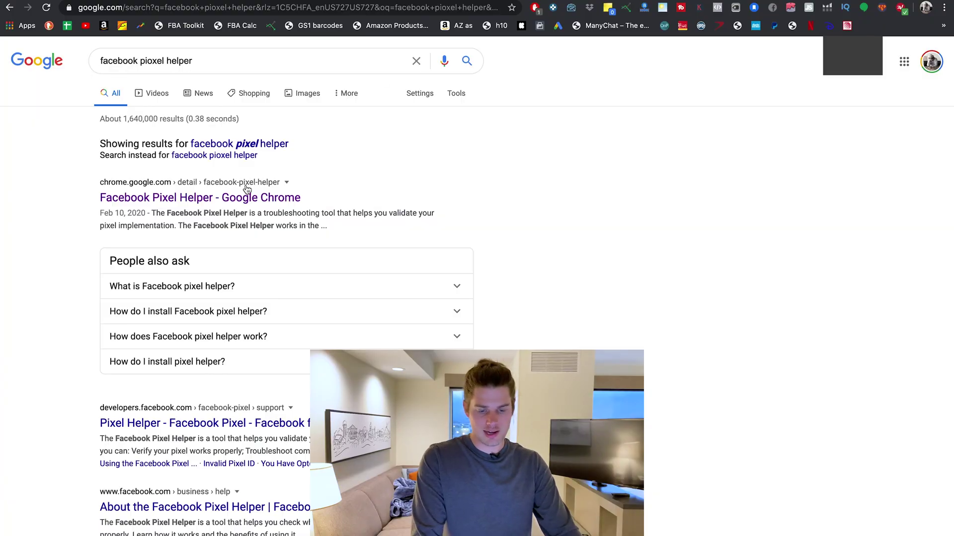
left_click(231, 199)
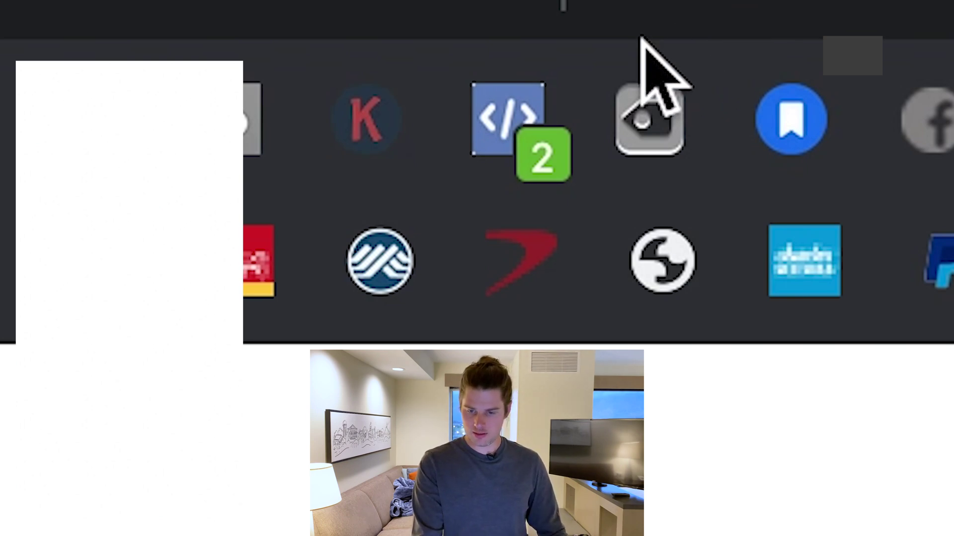
Check with the Facebook Pixel Helper extension which pixels fire on the store website.
left_click(505, 133)
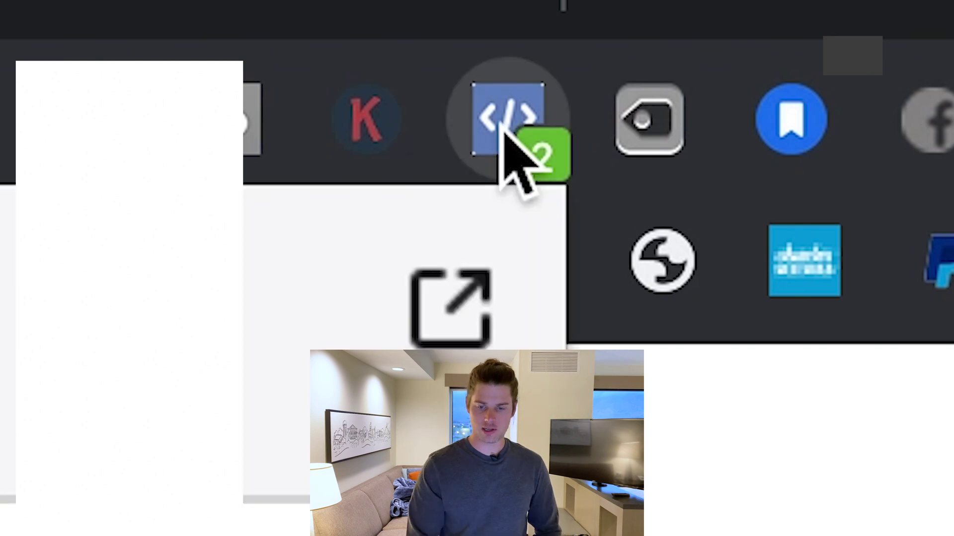